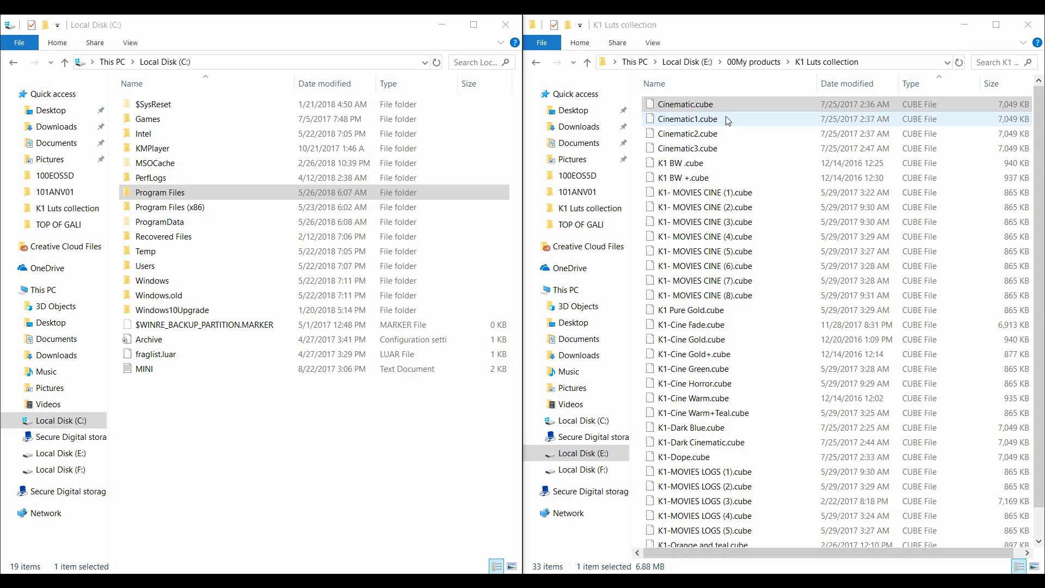
- Select all CUBE files in the K1 Luts collection folder, from Cinematic.cube through K-Cine Falls.cube, excluding the k1 PNG image
click(712, 108)
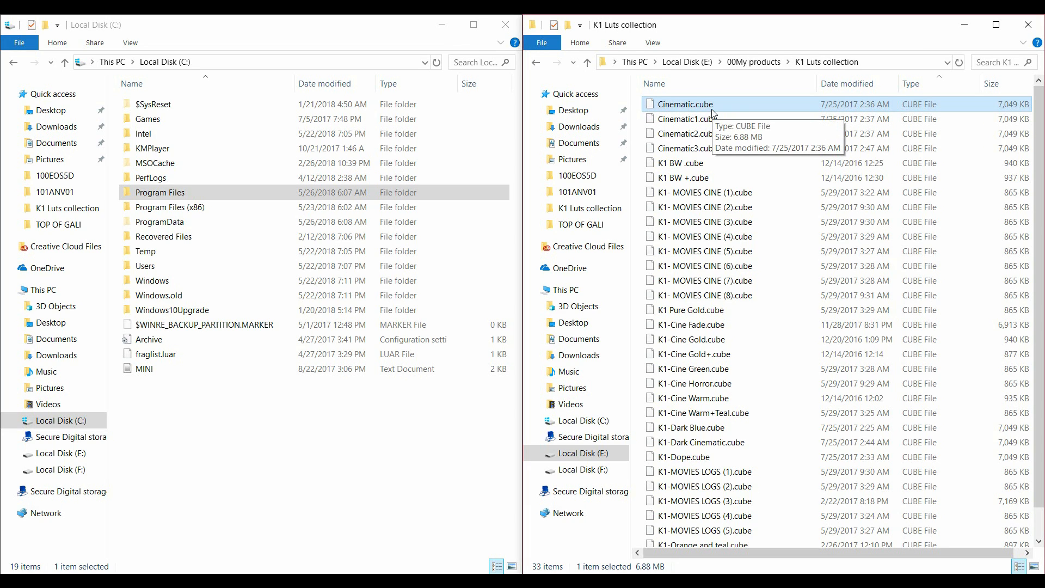
scroll(697, 261, down, 1)
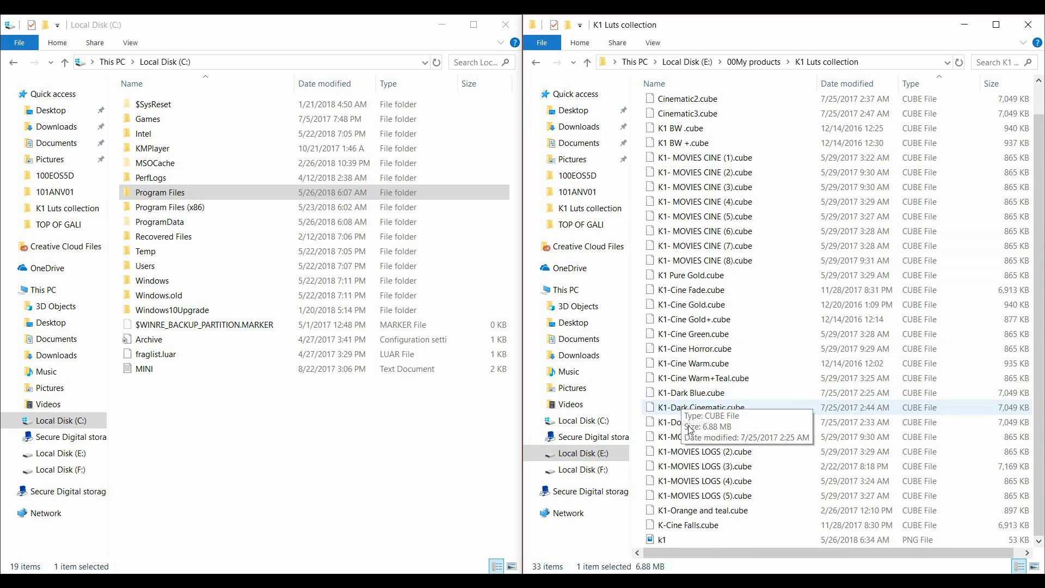
shift+click(702, 526)
scroll(750, 370, up, 1)
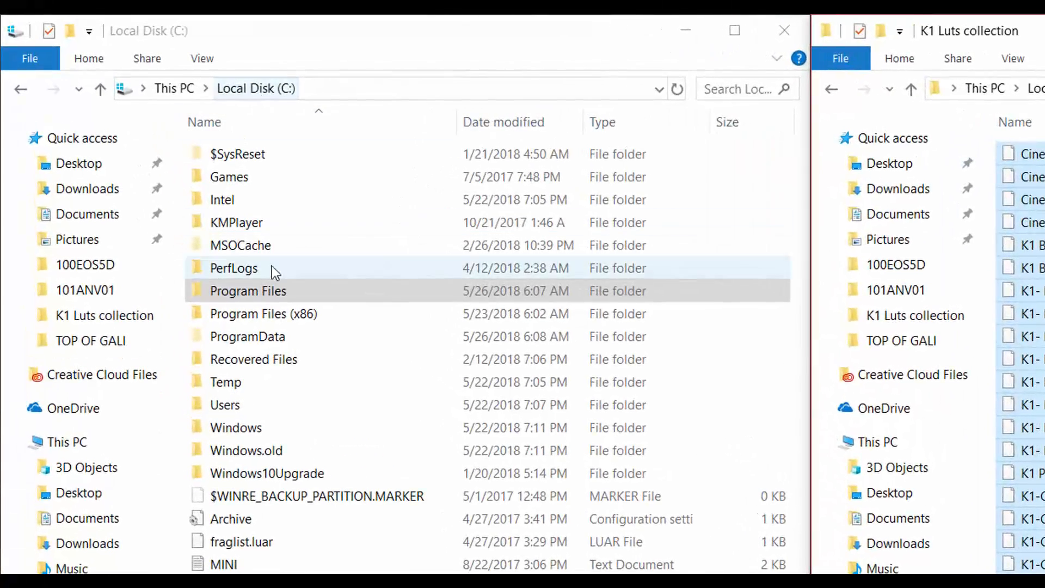
- Open the Adobe Premiere Pro CC 2018 folder inside Program Files > Adobe on Local Disk (C:)
click(182, 197)
double_click(276, 295)
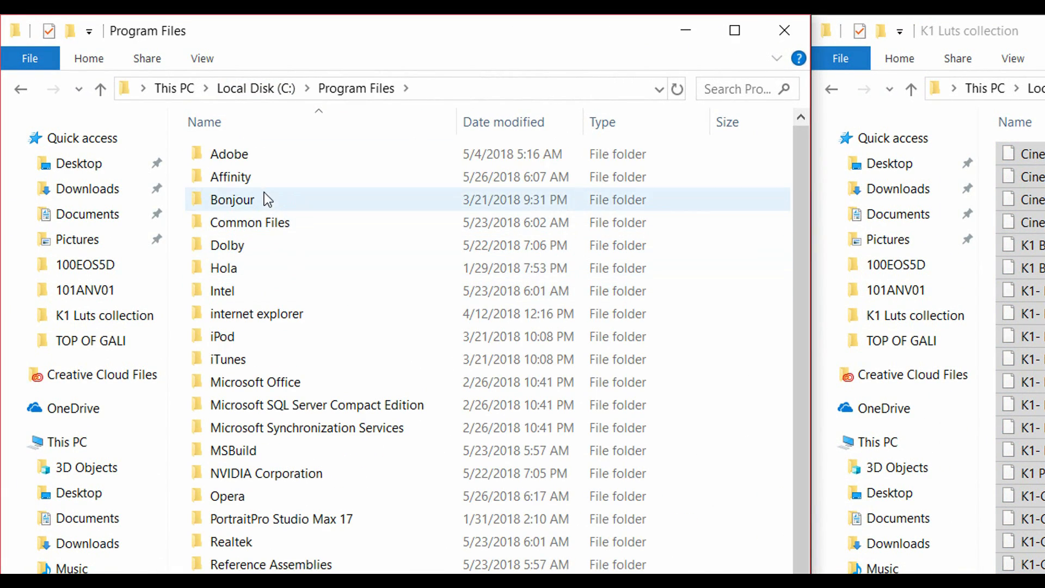
double_click(270, 158)
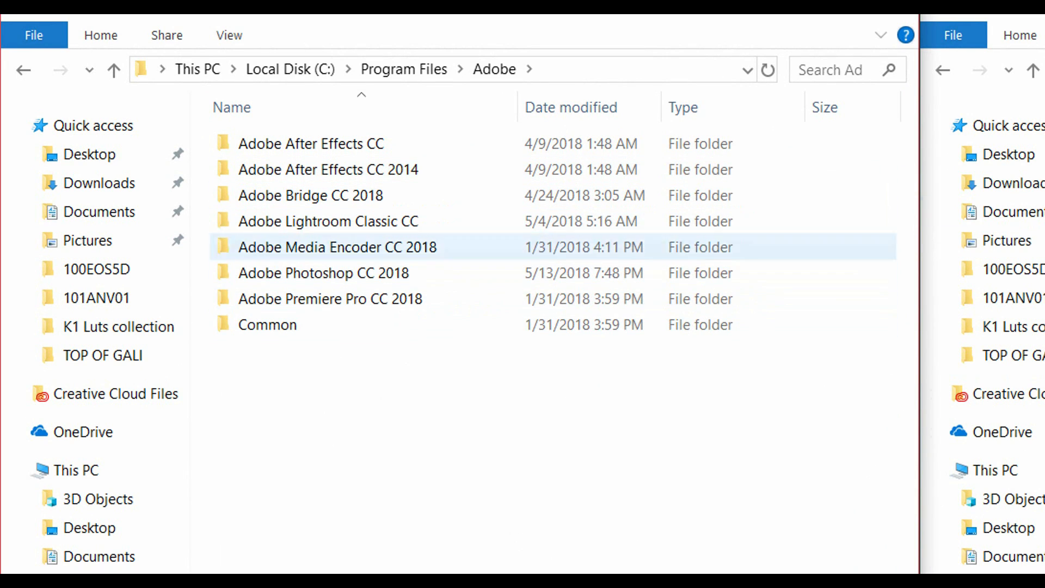
double_click(390, 302)
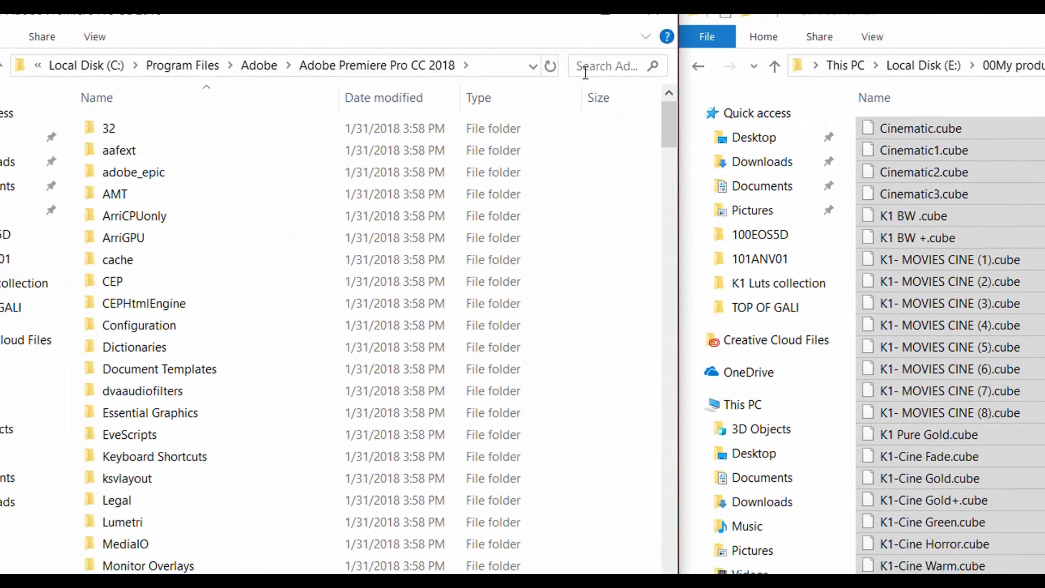
- Search the Premiere Pro folder for LUTS and open the Creative subfolder of the LUTs folder
click(813, 74)
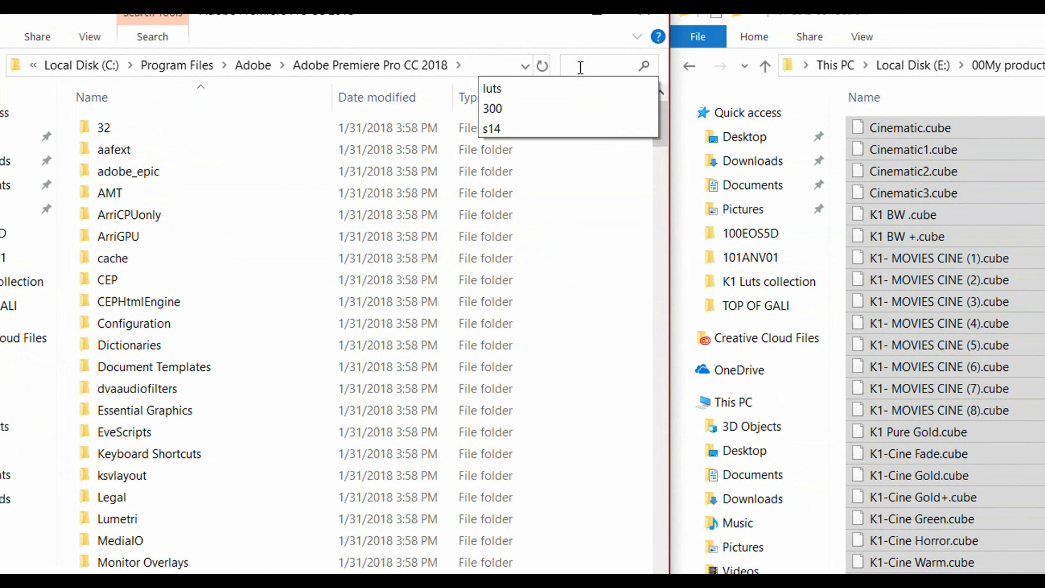
key(Return)
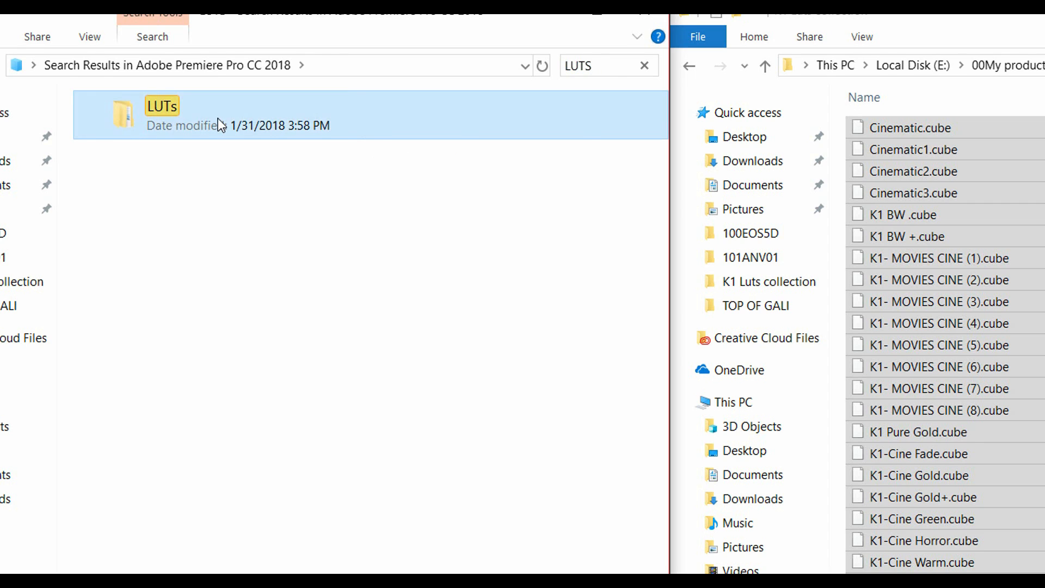
double_click(219, 121)
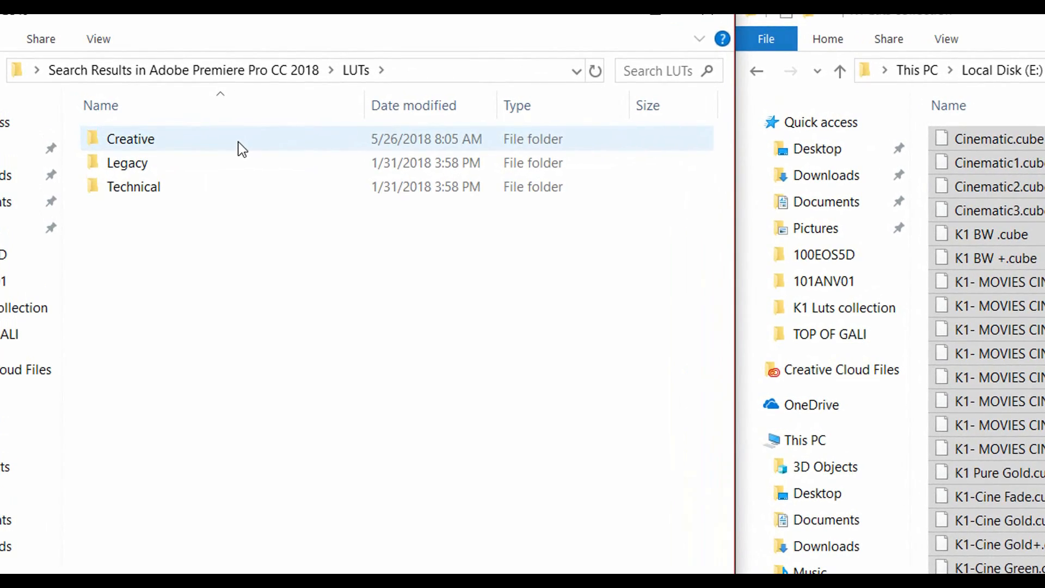
double_click(242, 148)
- Copy the selected K1 CUBE files into Premiere Pro's Creative LUTs folder, granting permission to continue
drag(933, 134, 716, 529)
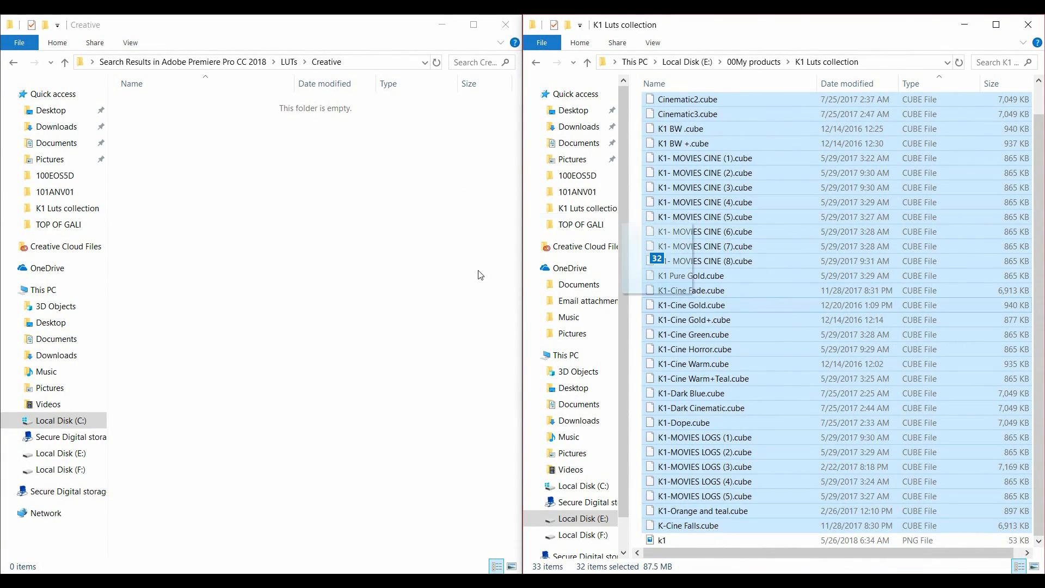
drag(481, 275, 316, 253)
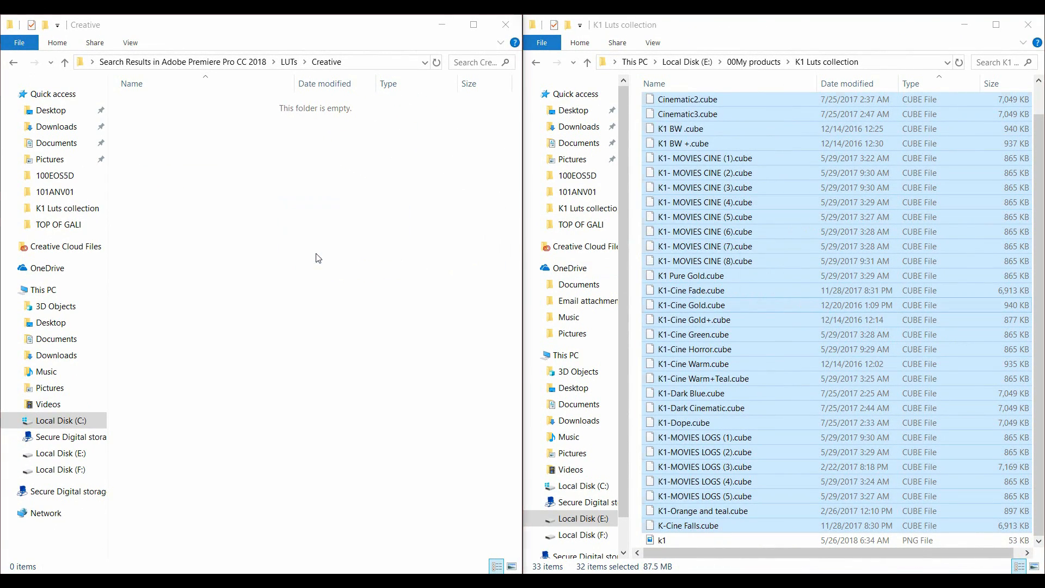
click(496, 273)
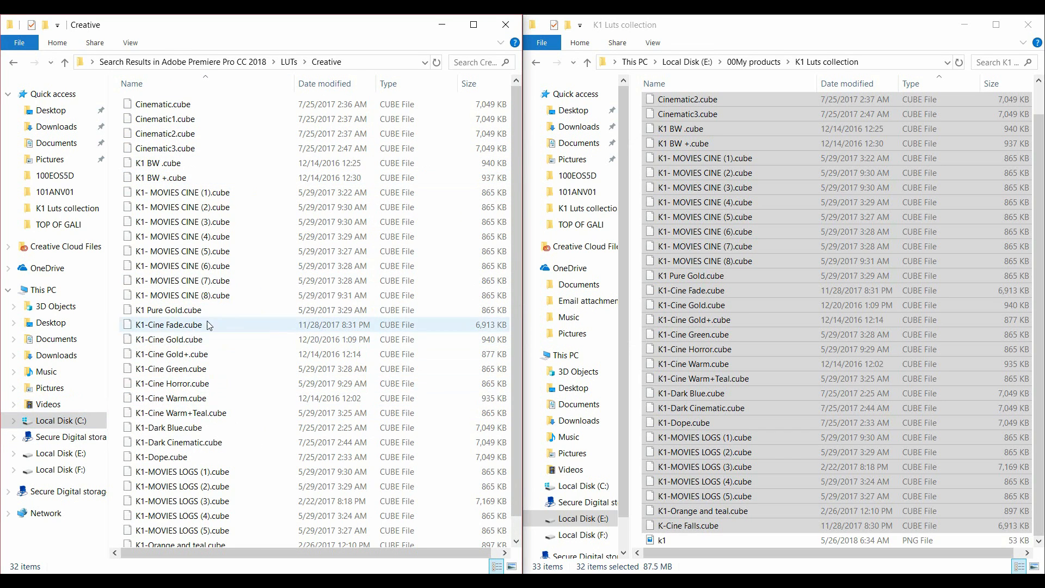
- Open Photoshop's 3DLUTs folder at C: > Program Files > Adobe > Adobe Photoshop CC 2018 > Presets
click(77, 421)
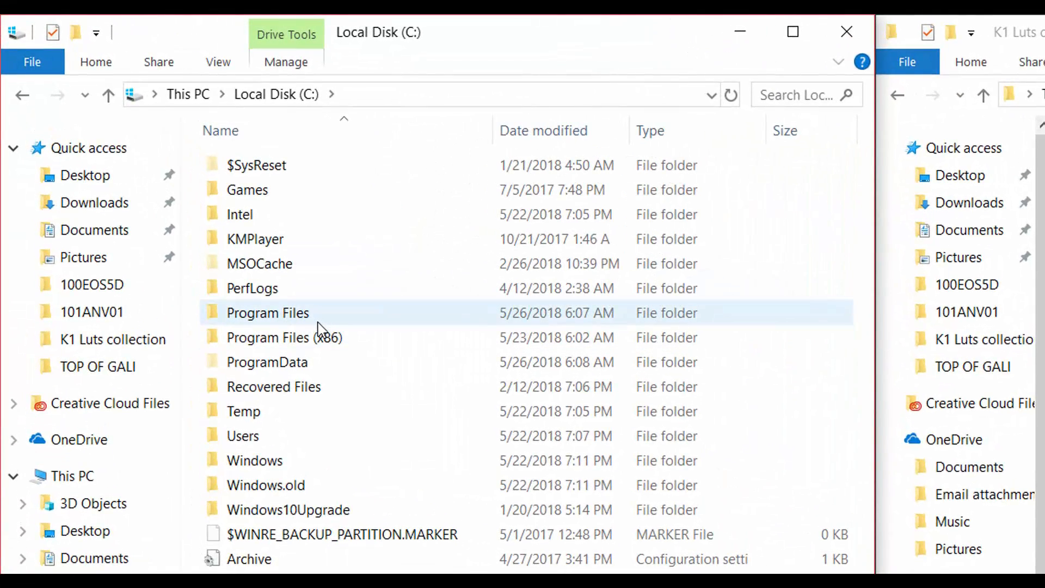
double_click(190, 197)
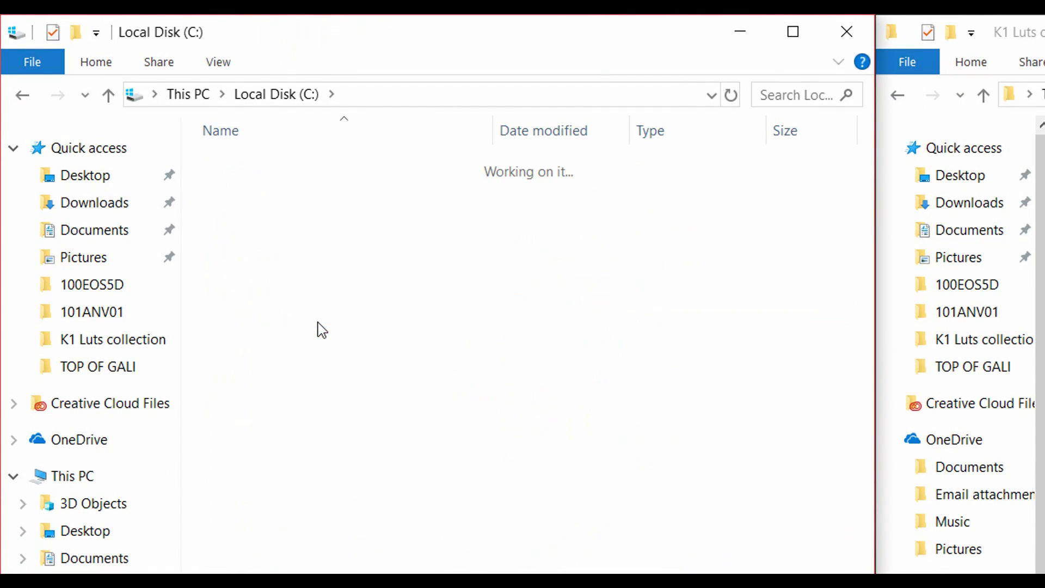
double_click(269, 163)
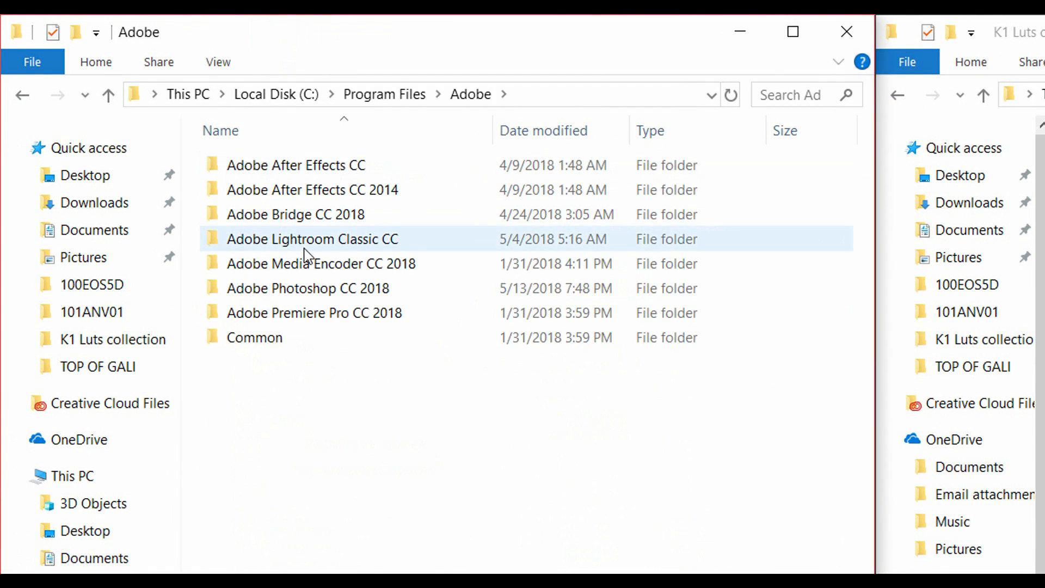
double_click(337, 288)
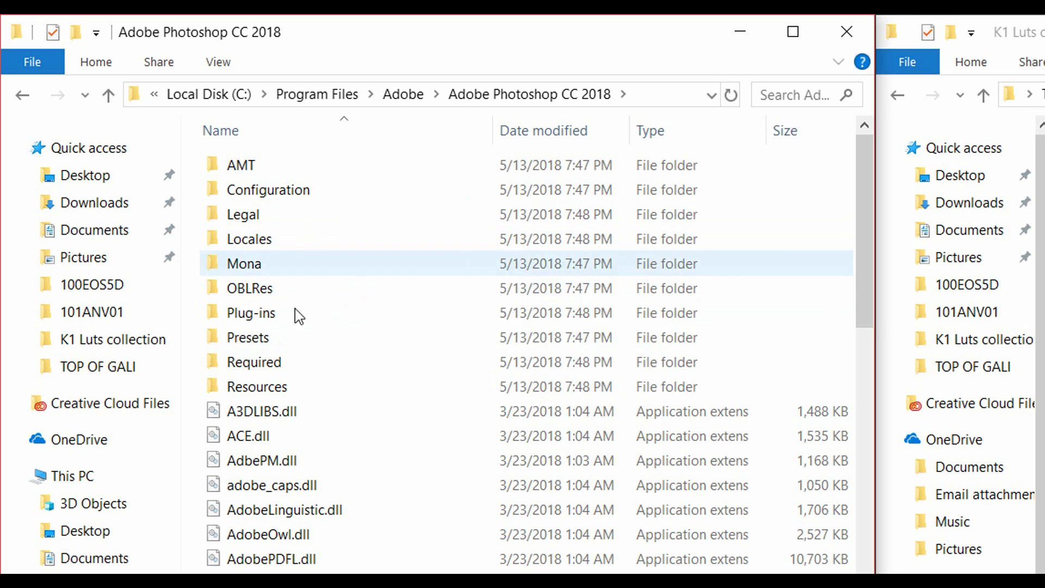
double_click(288, 336)
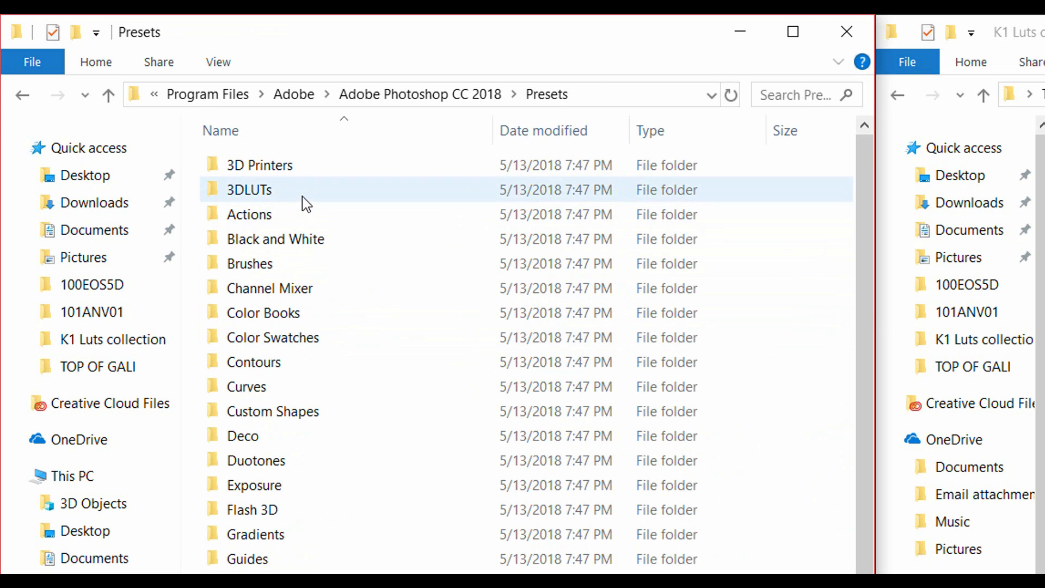
double_click(297, 192)
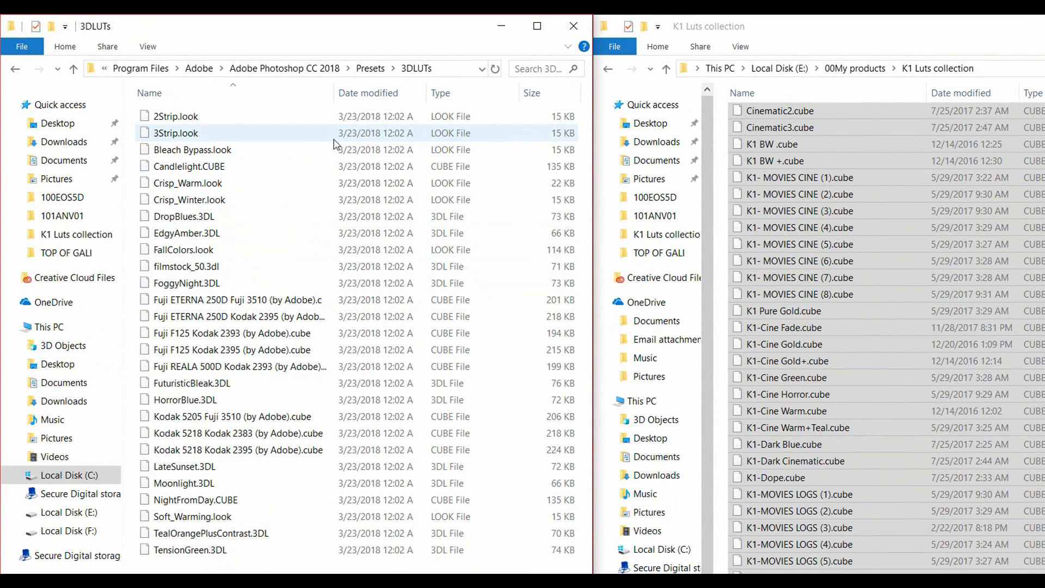
- Copy the selected K1 CUBE files into Photoshop's 3DLUTs folder, granting permission, and check the folder's file list
drag(844, 246, 340, 297)
click(526, 298)
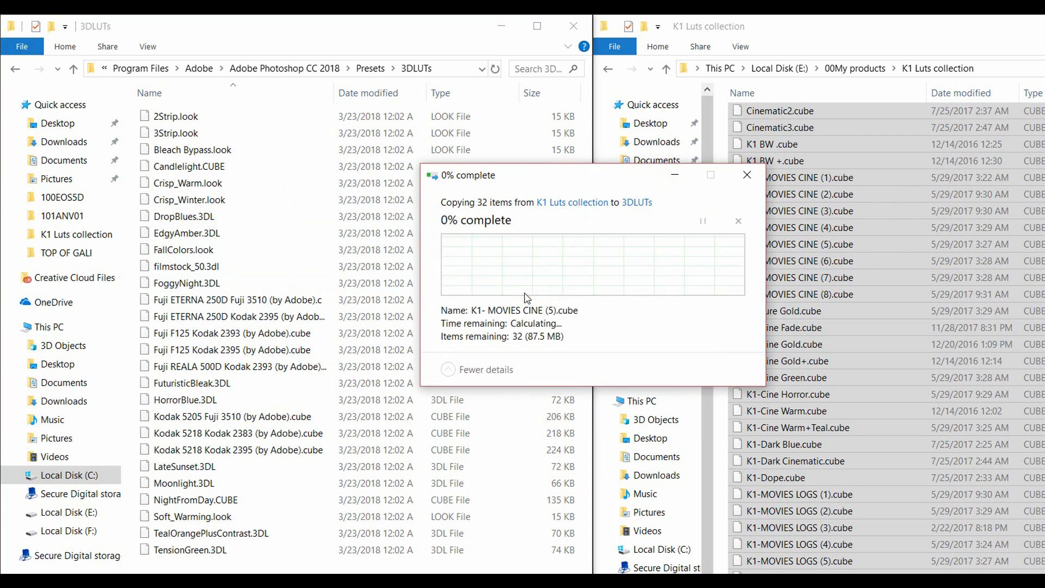
scroll(424, 274, down, 6)
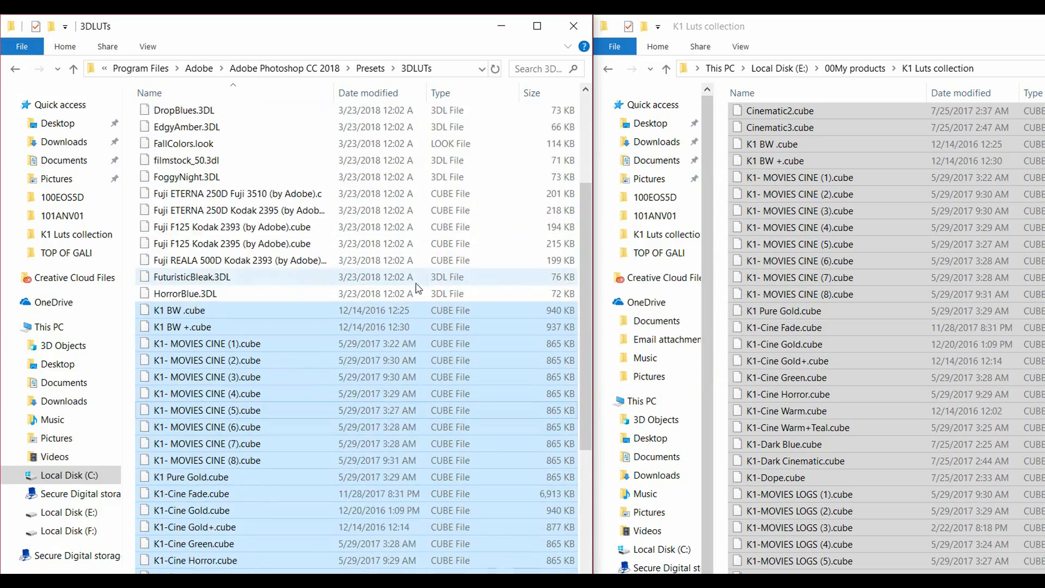
scroll(221, 234, down, 3)
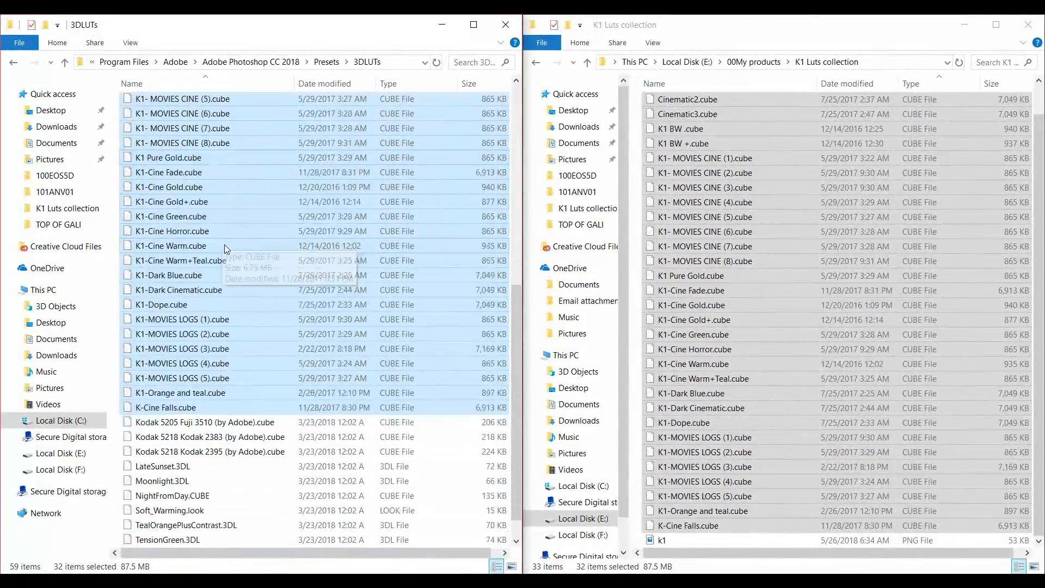
scroll(403, 229, up, 4)
scroll(415, 243, up, 6)
click(378, 178)
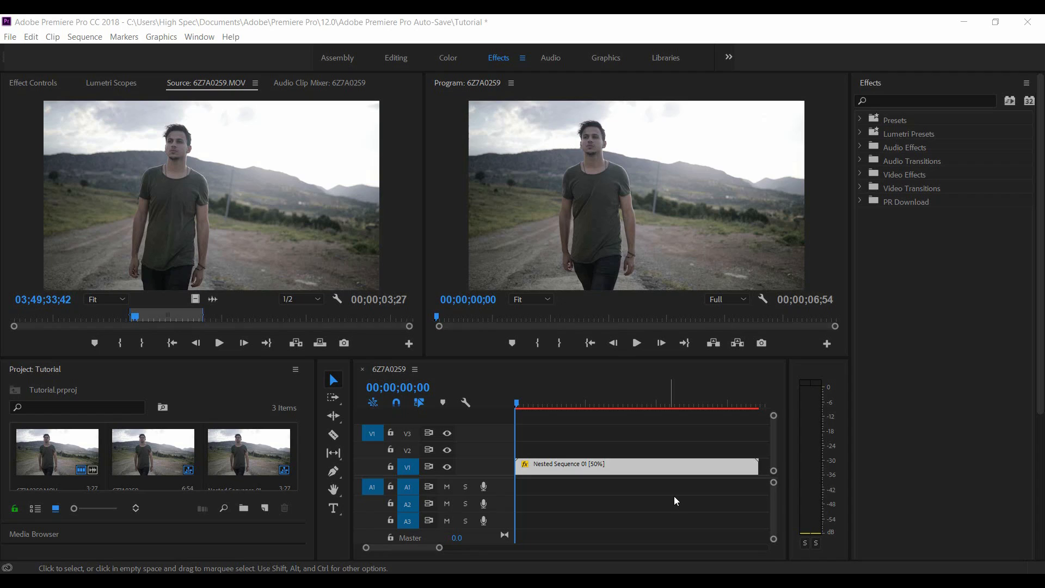
- Switch to Premiere Pro, play the Nested Sequence 01 clip and scrub back towards its start
click(668, 489)
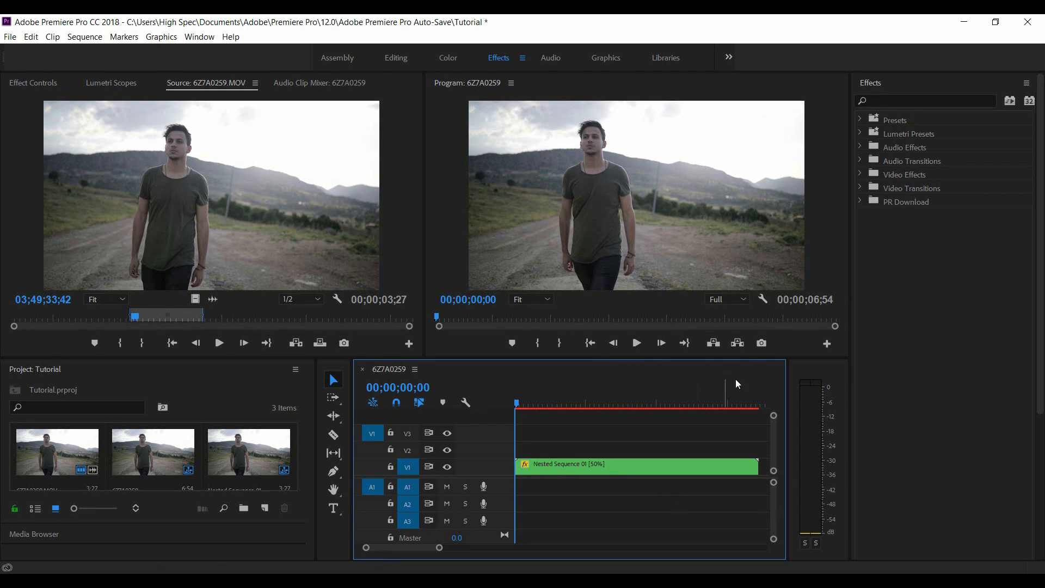
key(space)
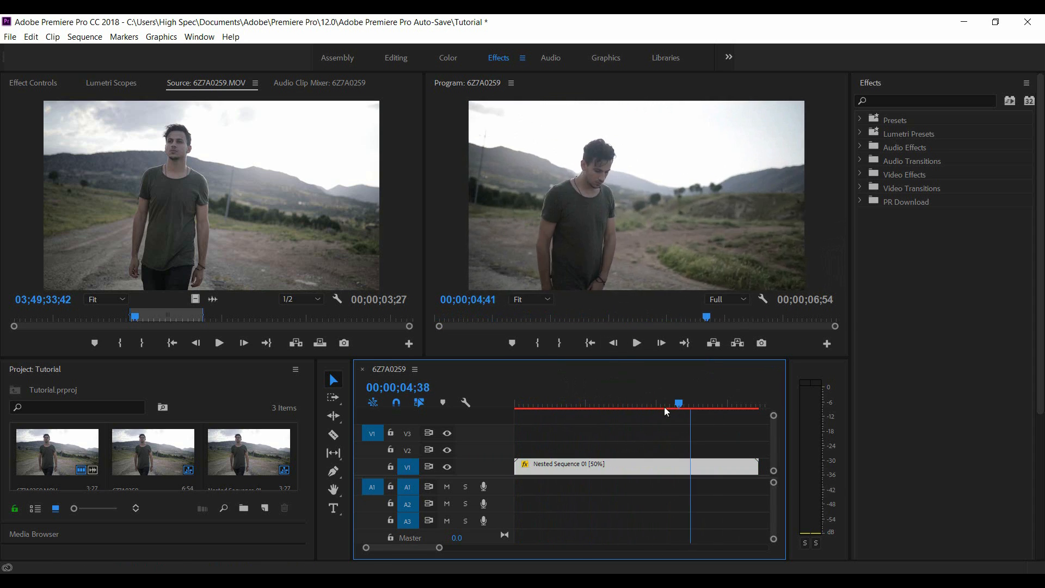
drag(678, 406, 571, 404)
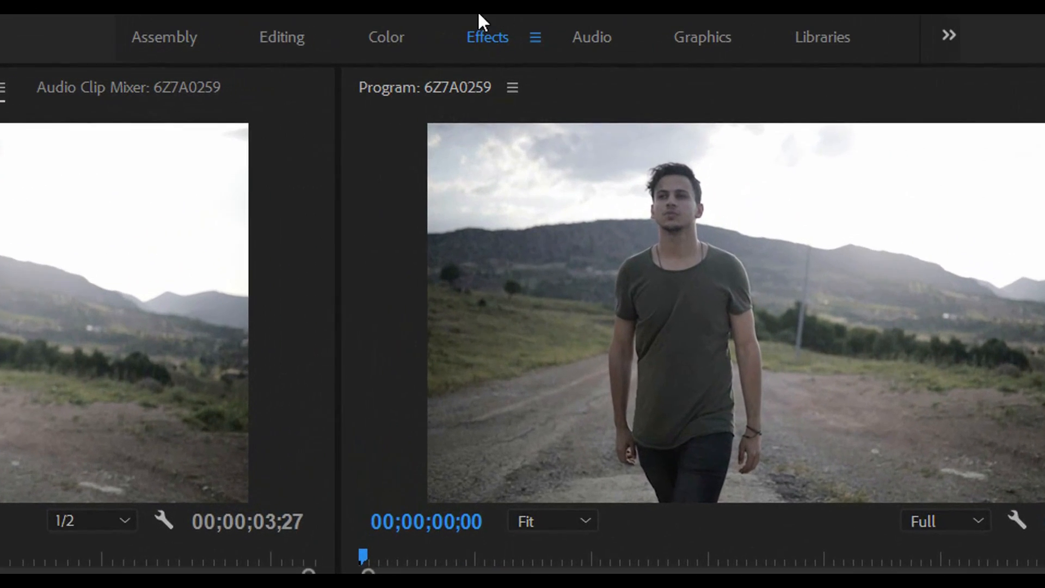
- Apply the K1-Cine Warm look to the Nested Sequence 01 clip using Lumetri Color's Creative settings in the Color workspace
click(381, 43)
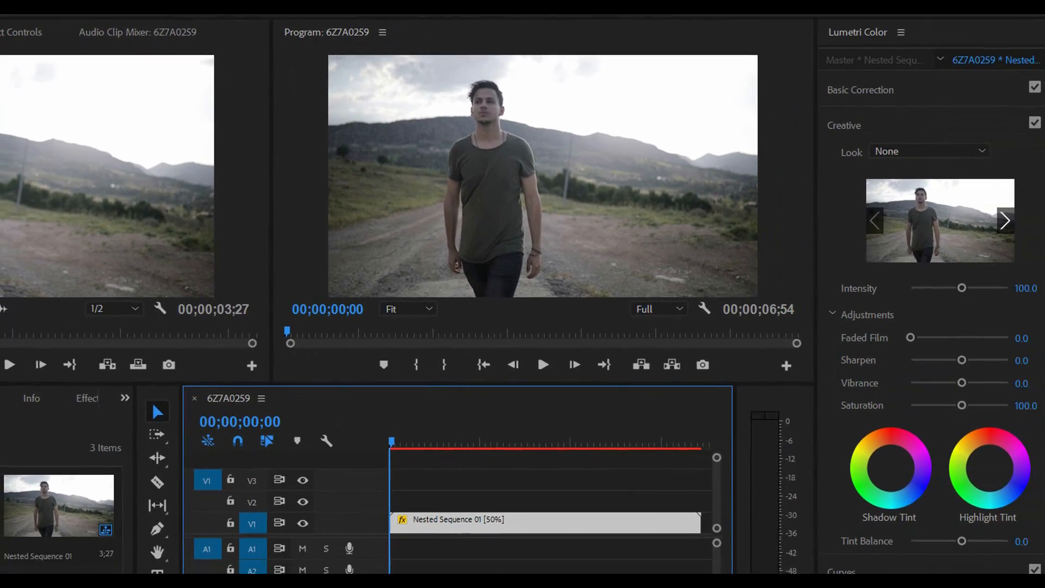
click(872, 121)
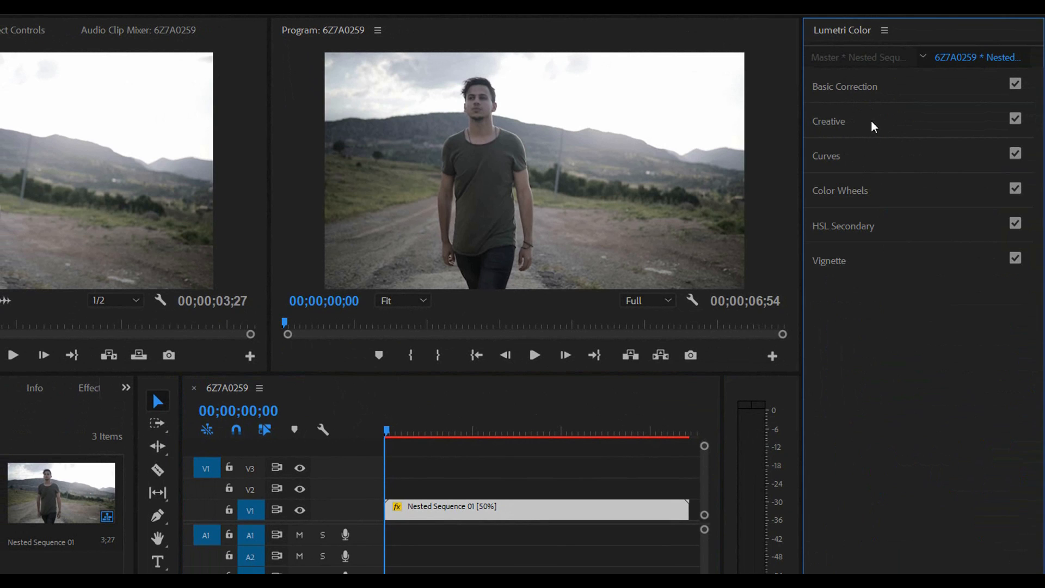
click(881, 119)
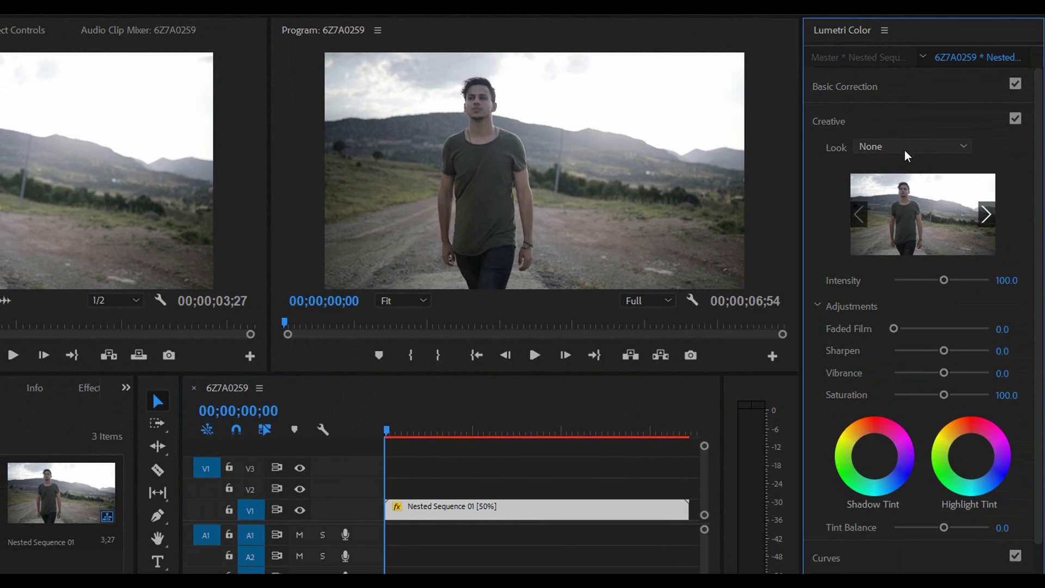
click(907, 146)
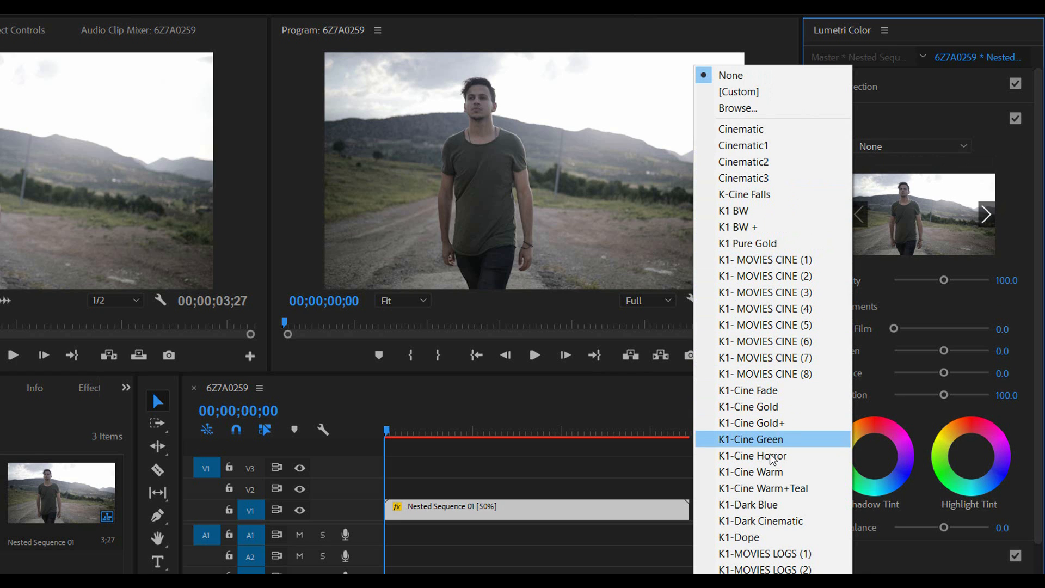
click(770, 478)
- Play the graded clip from near its start to preview the K1-Cine Warm look
click(422, 444)
key(space)
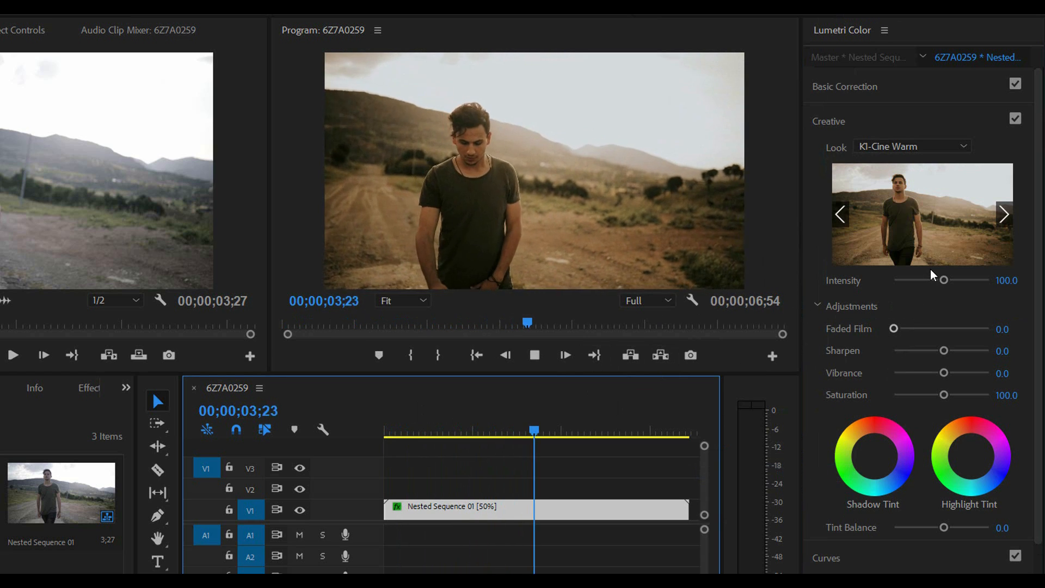
key(space)
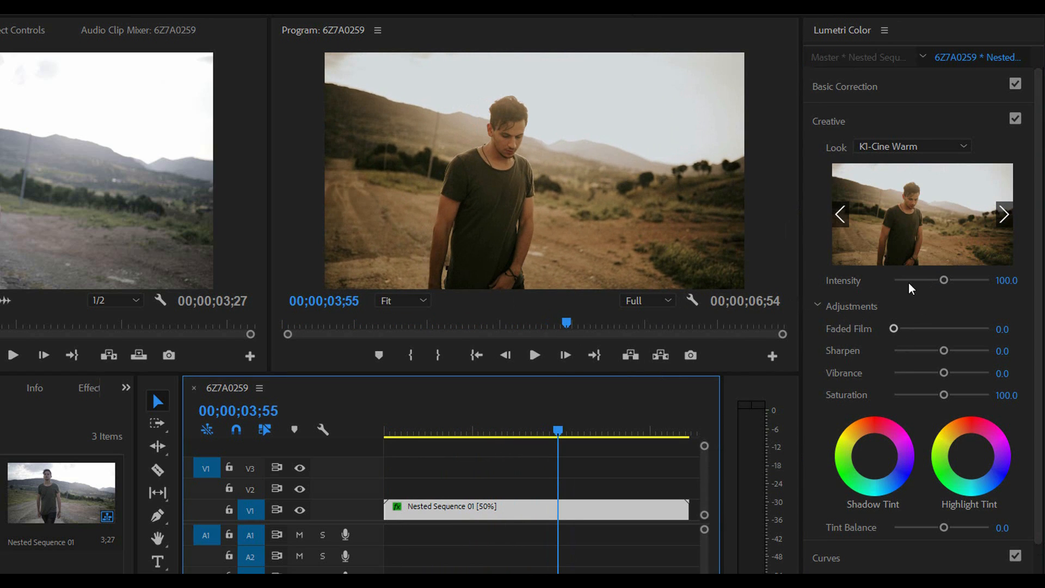
- Reduce the look's Intensity to 72.6 and scrub through the timeline to review the grade
drag(942, 281, 920, 282)
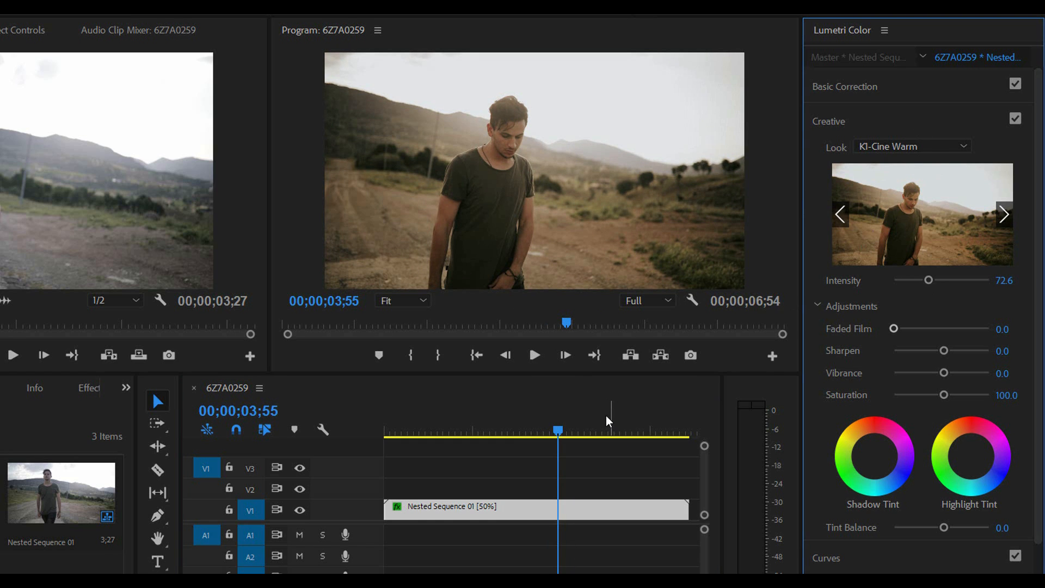
drag(620, 430, 422, 444)
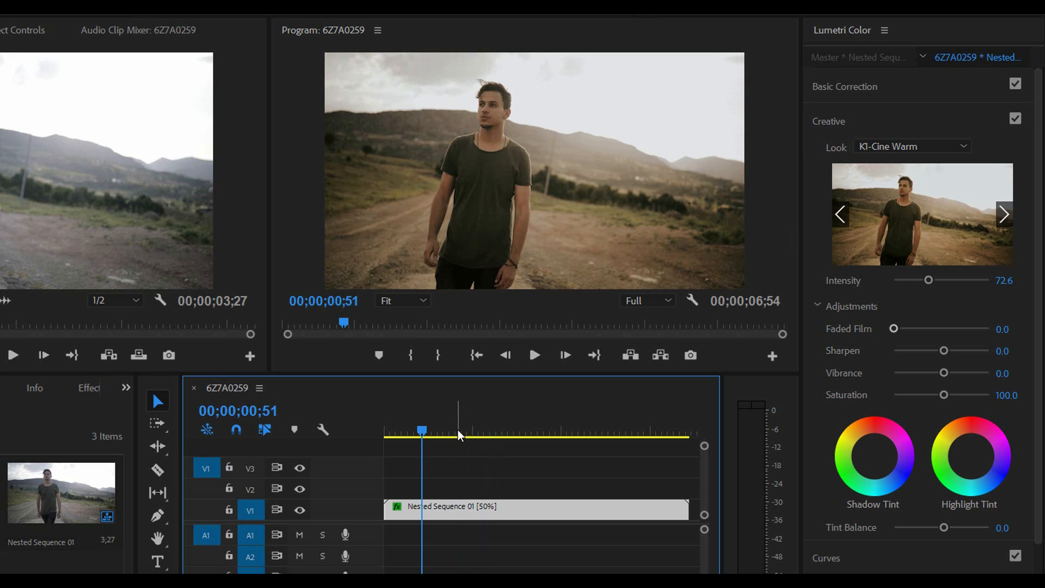
drag(457, 431, 610, 456)
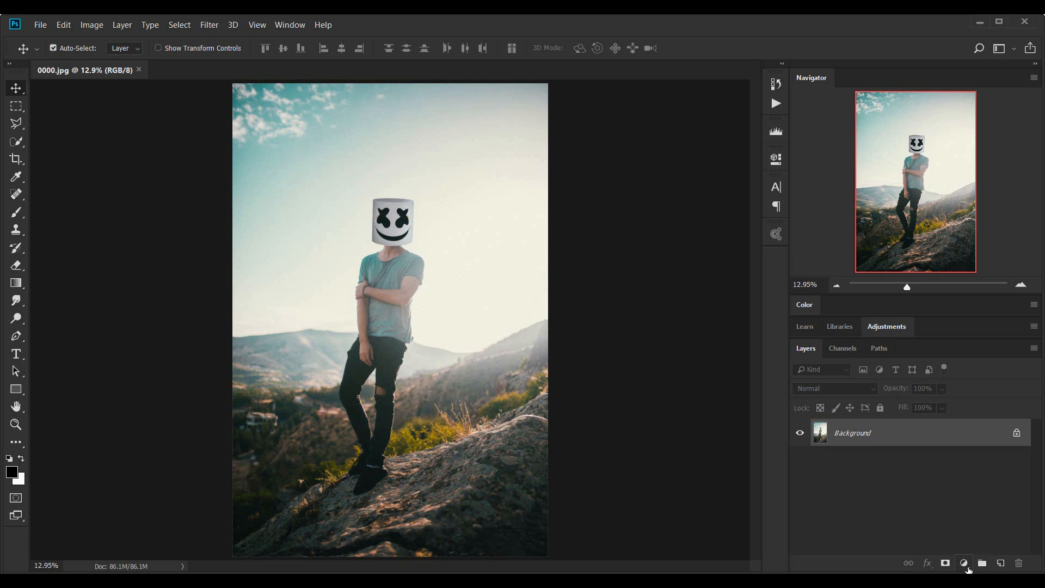
- Switch to Photoshop and add a Color Lookup adjustment layer above the Background layer of 0000.jpg
click(966, 565)
click(967, 568)
click(964, 565)
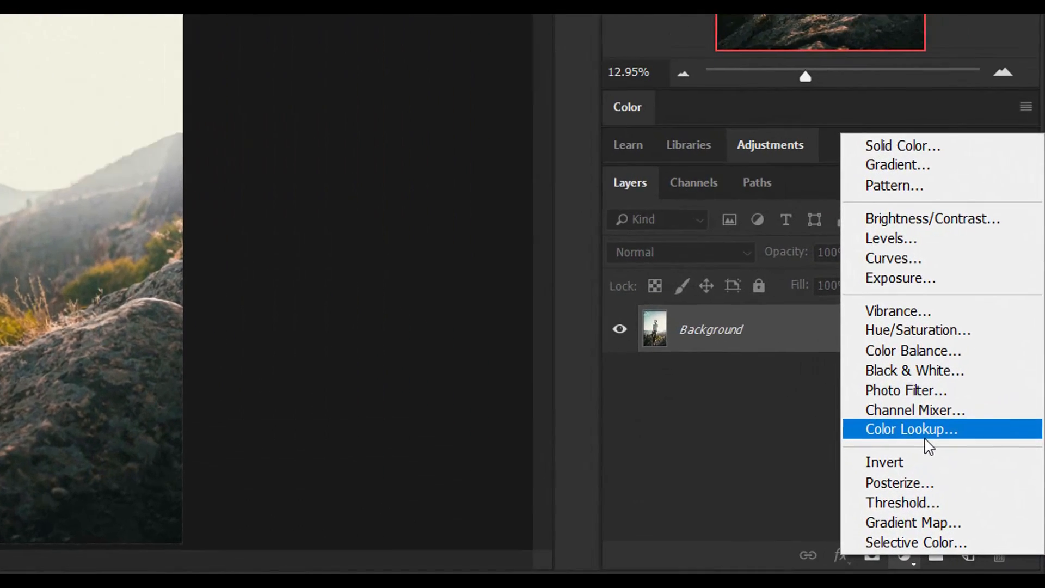
click(975, 492)
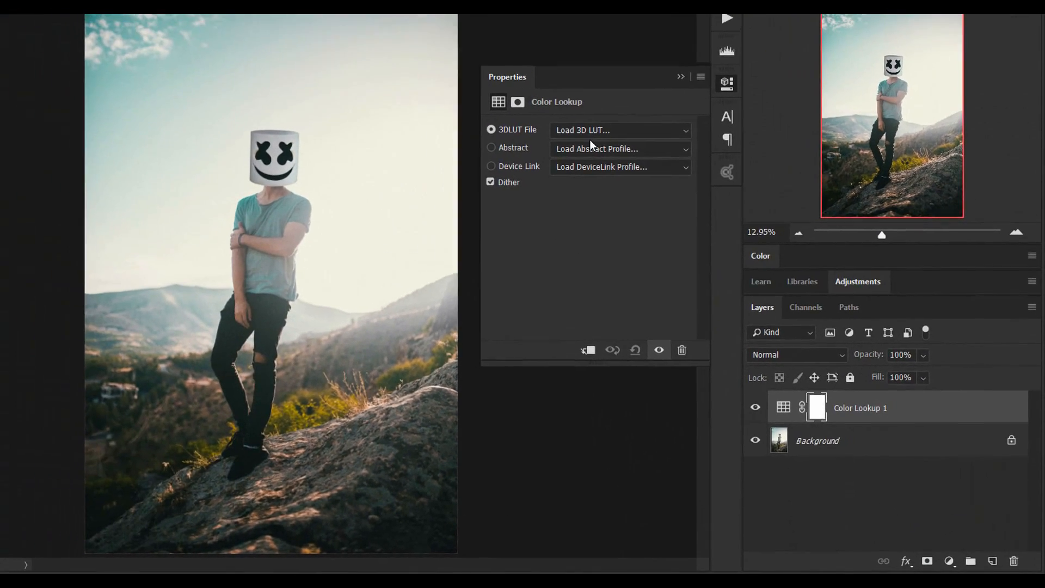
- Load the K1-Cine Warm.cube 3DLUT file into the Color Lookup 1 adjustment layer and collapse its properties
click(590, 139)
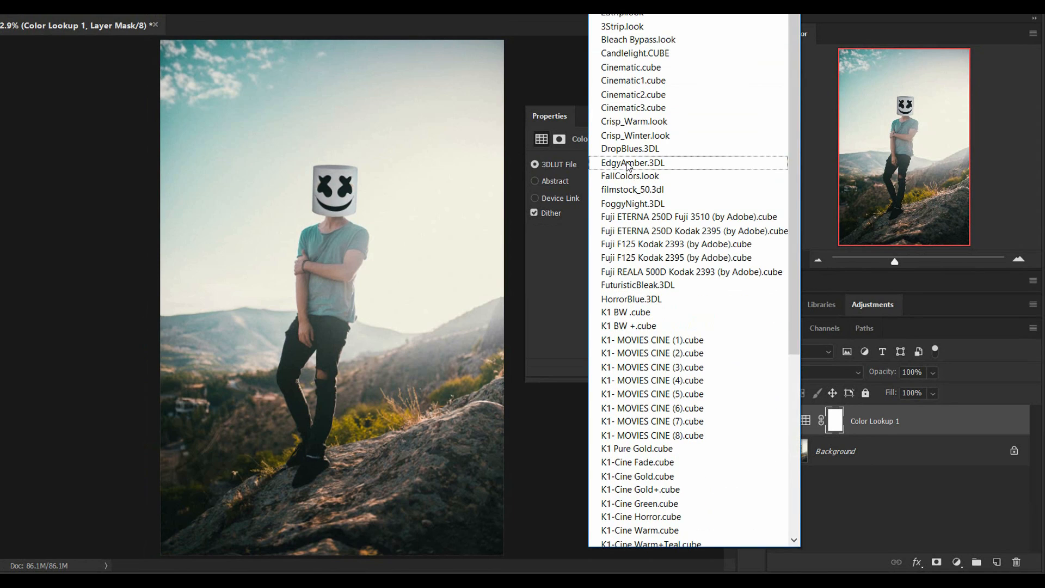
scroll(664, 218, down, 4)
scroll(675, 248, down, 2)
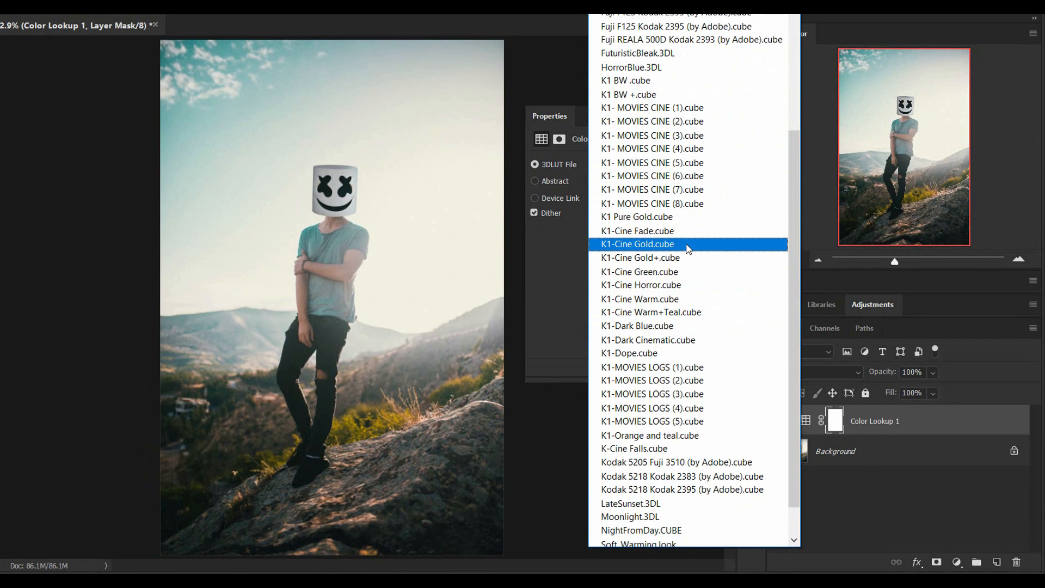
scroll(690, 218, down, 1)
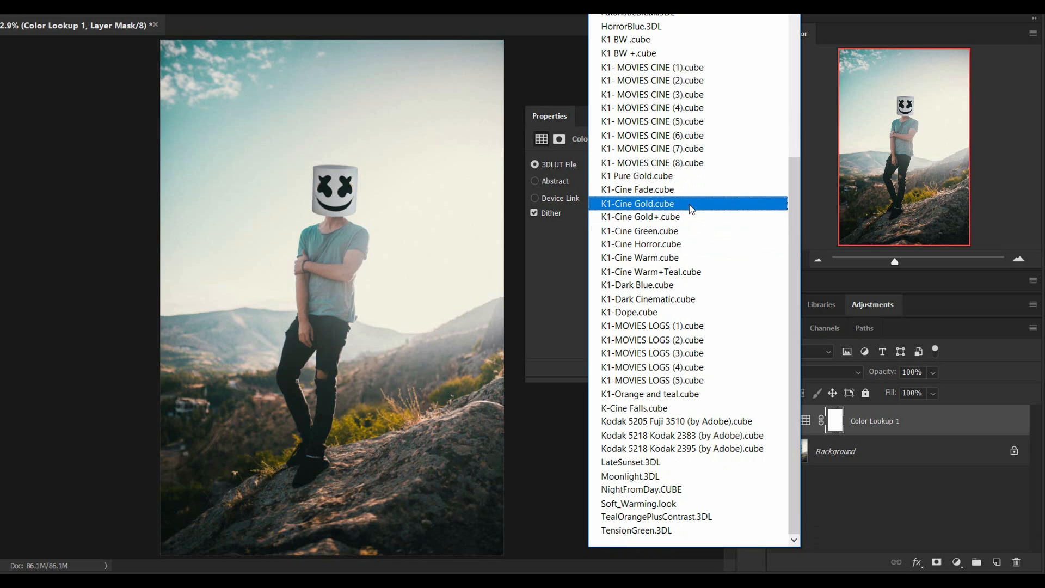
click(673, 259)
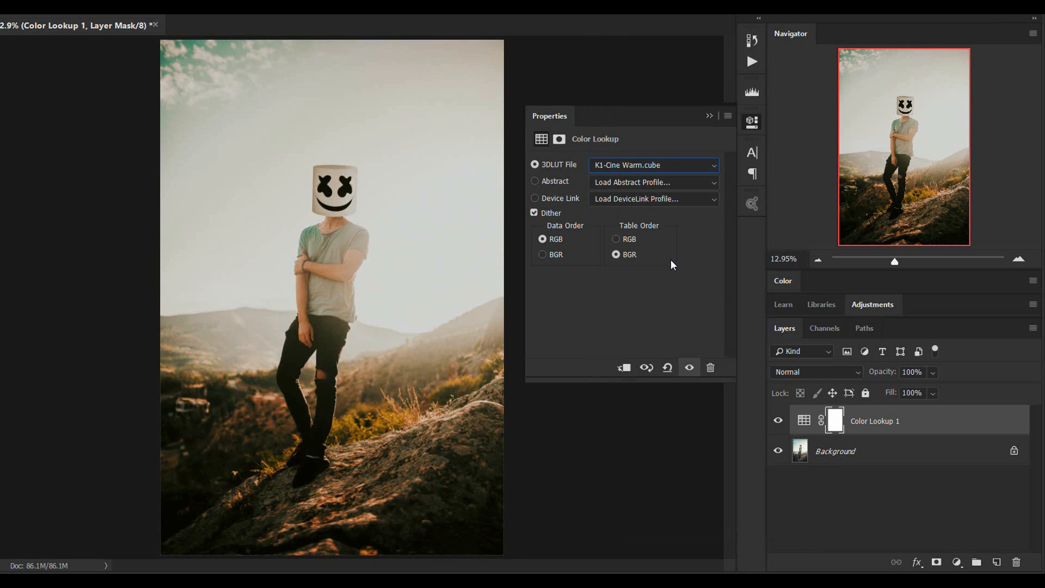
click(711, 115)
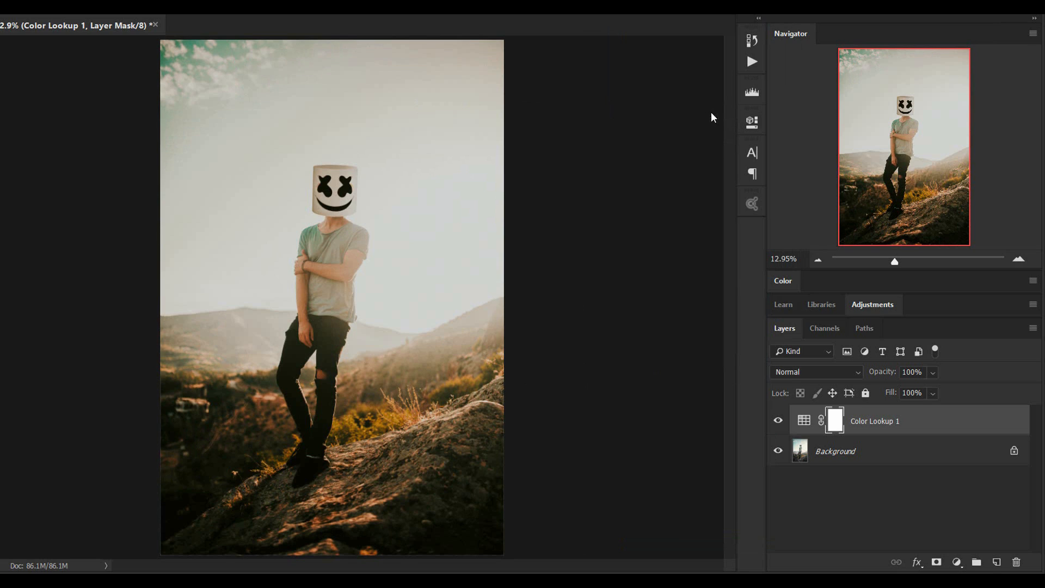
- Toggle the Color Lookup 1 layer's visibility repeatedly to compare the photo with and without the K1-Cine Warm grade
click(778, 418)
click(778, 420)
click(778, 420)
click(778, 422)
click(779, 422)
click(779, 422)
- Reopen the Color Lookup 1 layer's properties and switch its 3DLUT file to K1 Pure Gold.cube
double_click(798, 423)
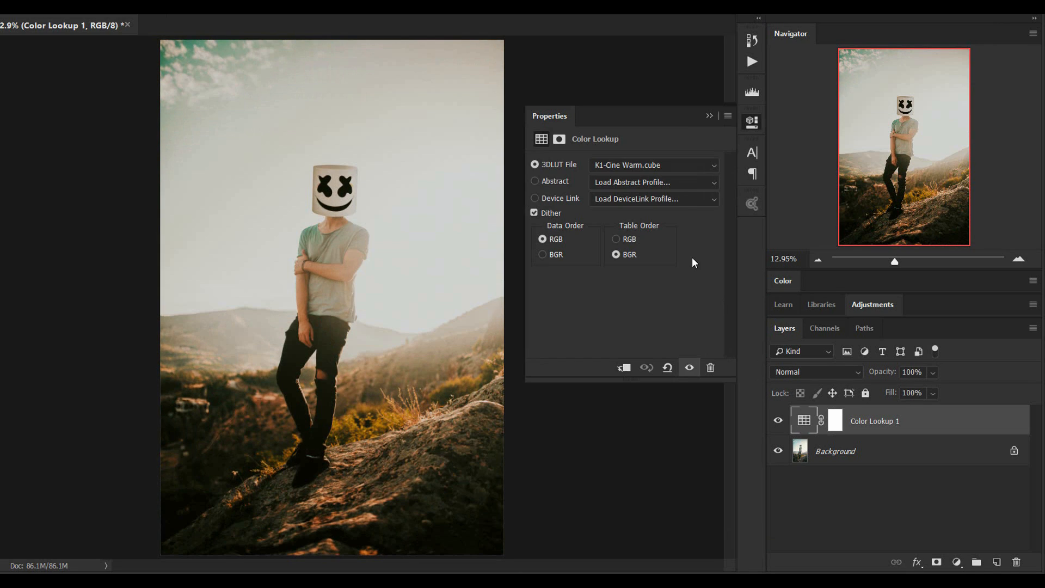
click(651, 167)
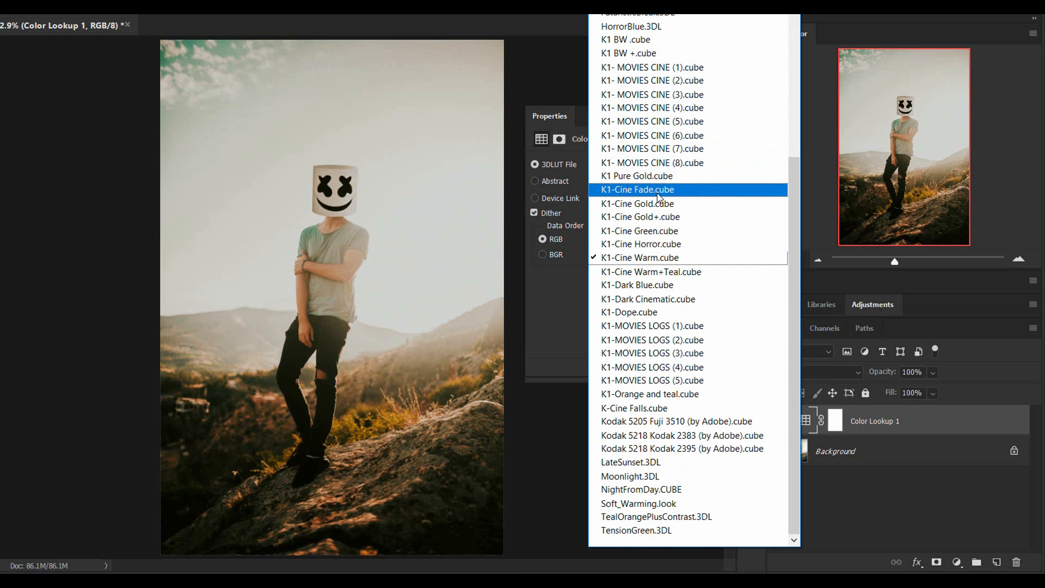
click(679, 177)
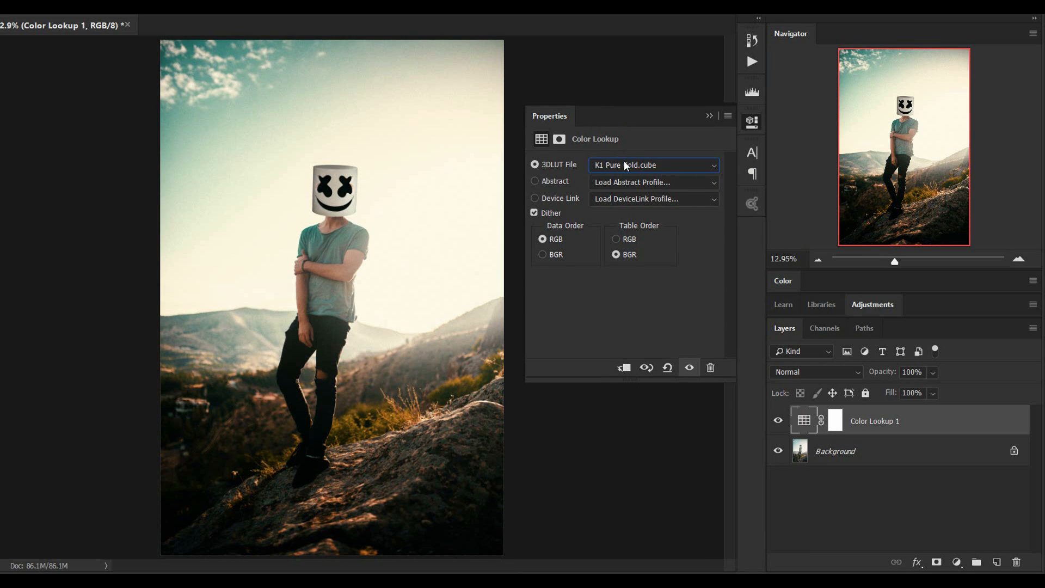
- Switch the Color Lookup 1 layer to K1-Cine Fade.cube and toggle its visibility to compare the photo before and after
click(624, 162)
click(620, 188)
click(779, 430)
click(779, 430)
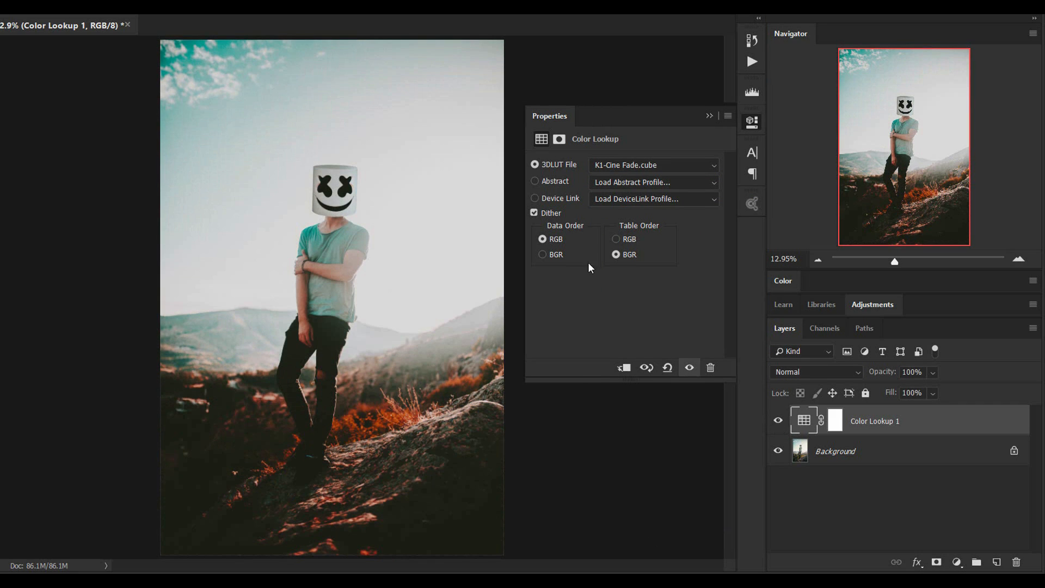
click(709, 116)
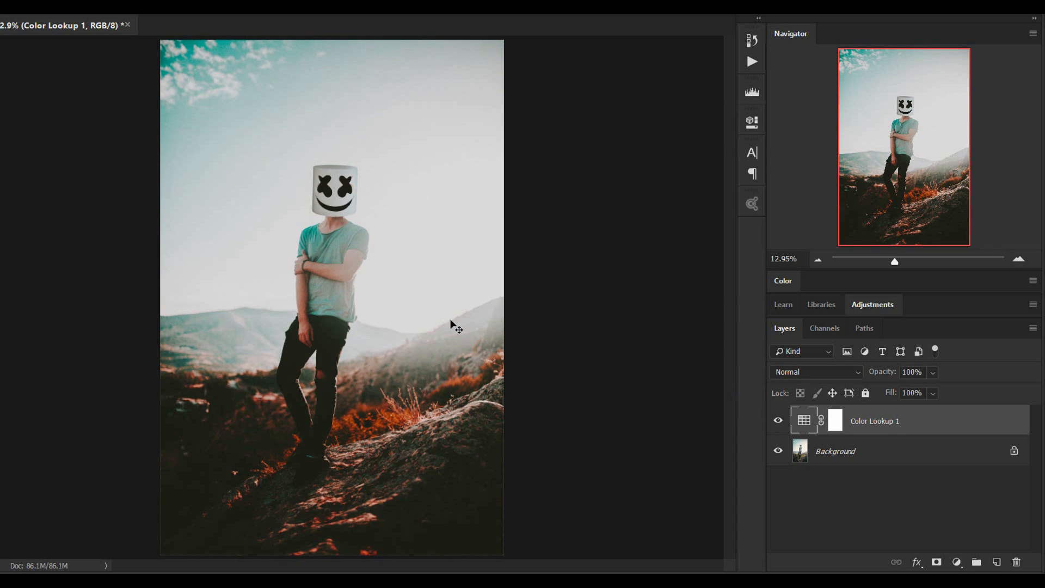
click(779, 423)
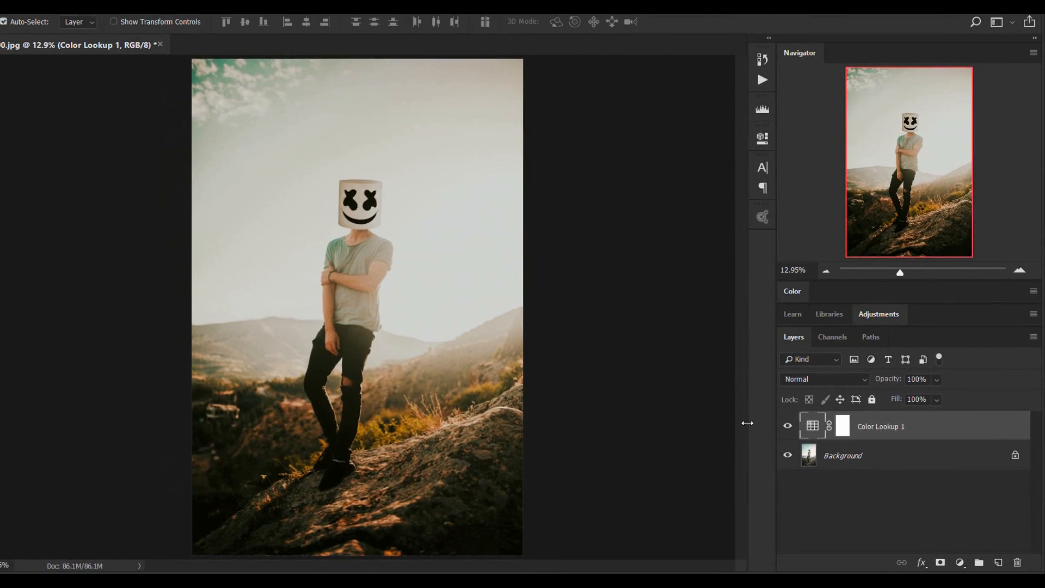